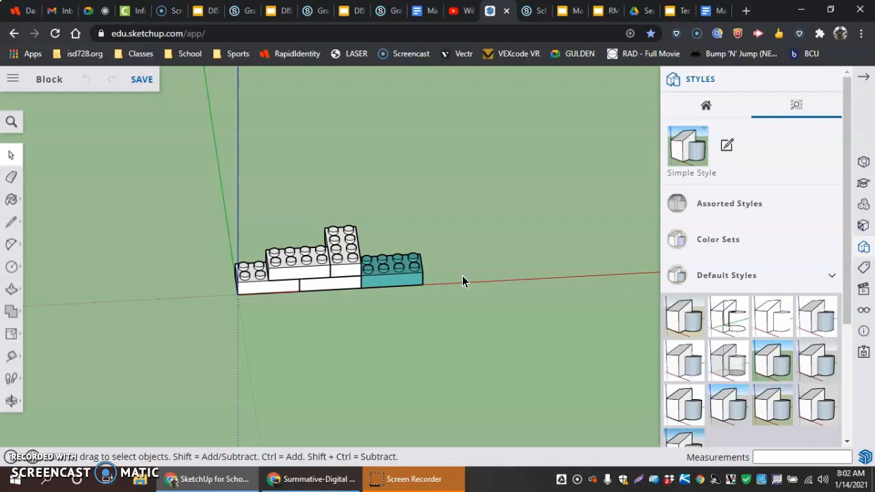
pyautogui.click(407, 280)
pyautogui.click(404, 335)
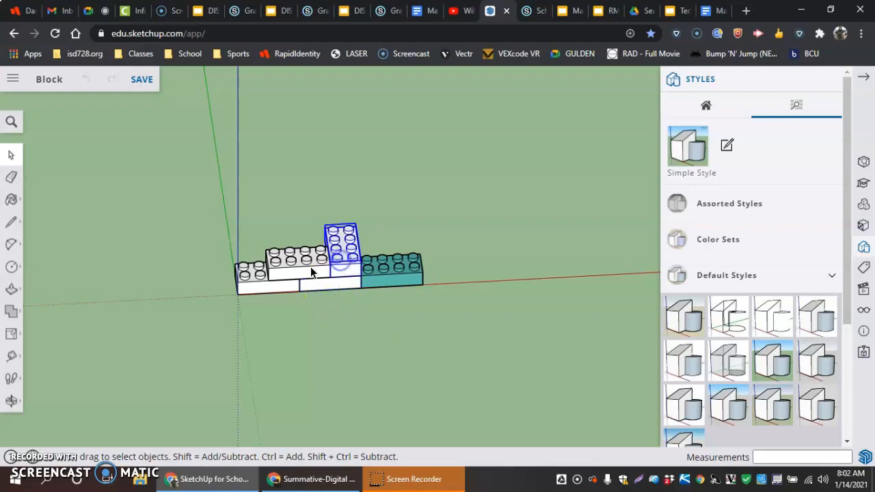
pyautogui.click(412, 281)
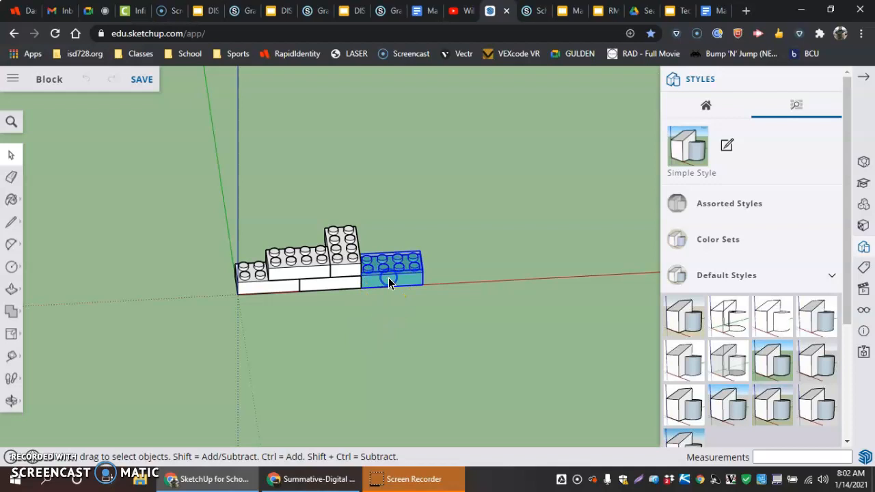
pyautogui.click(341, 309)
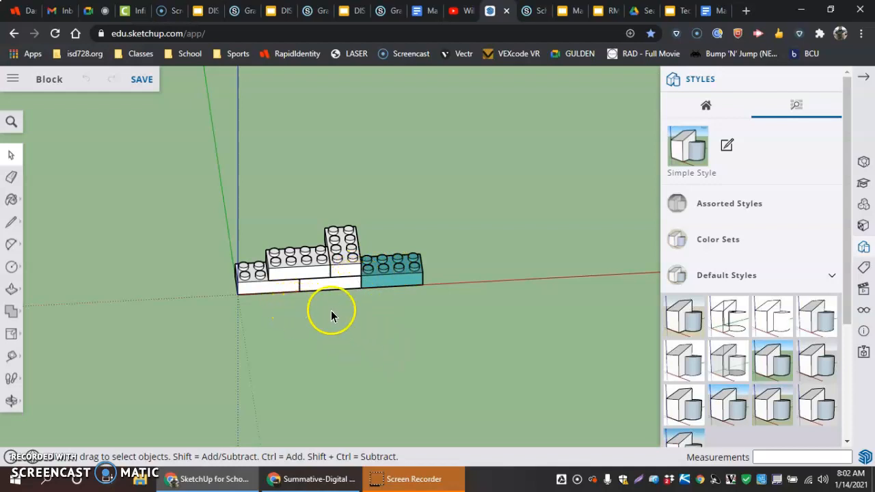
# - Open the teal Lego block component for editing and paint its front face with the red TG_tie material
pyautogui.doubleClick(395, 286)
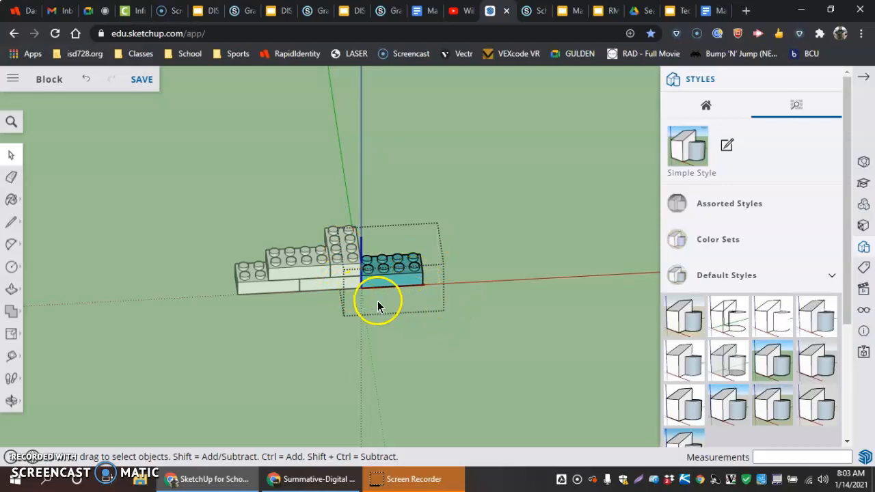
pyautogui.click(19, 205)
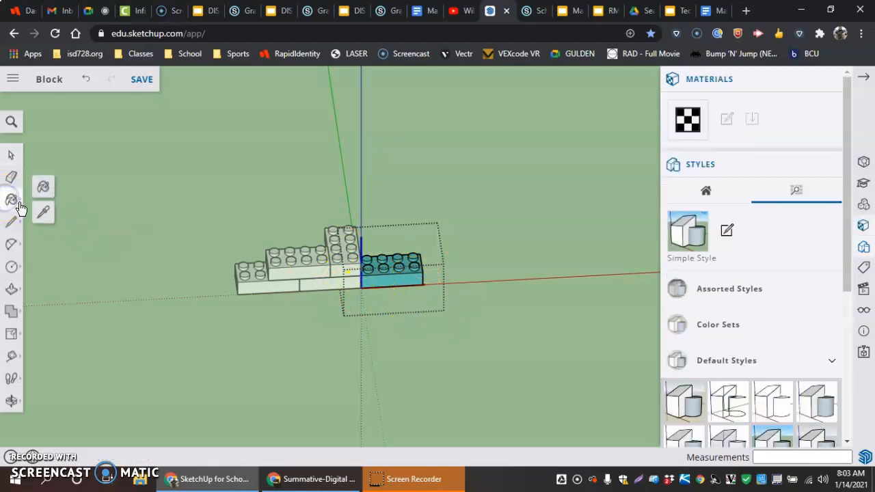
pyautogui.click(732, 252)
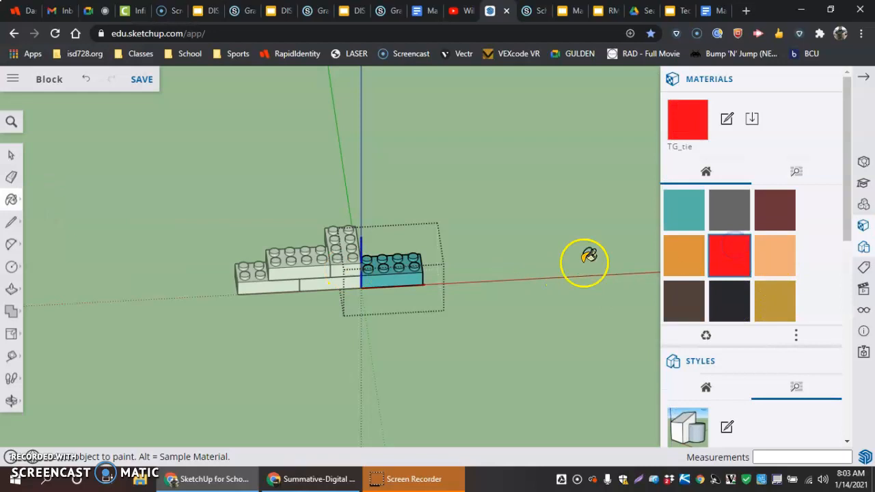
pyautogui.click(413, 276)
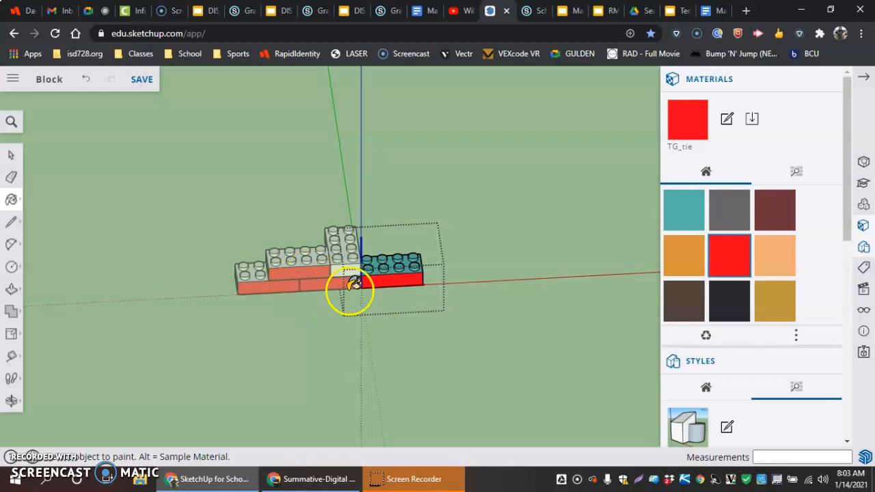
pyautogui.click(385, 288)
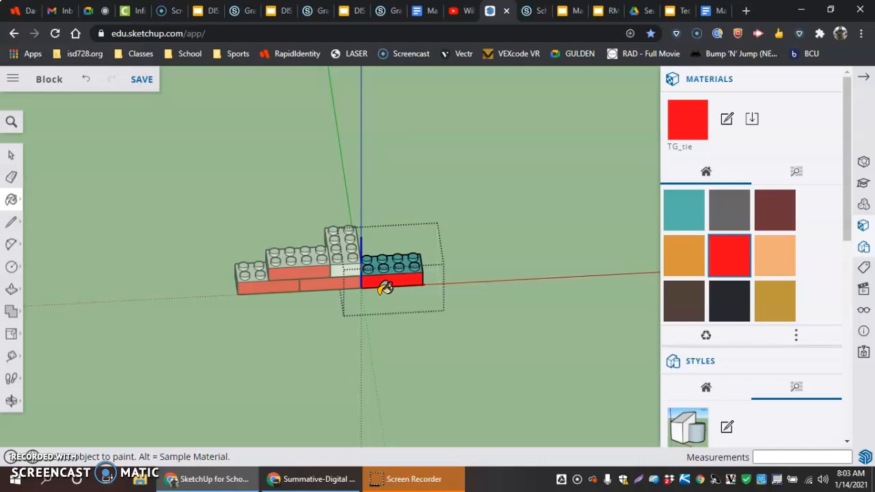
pyautogui.click(360, 290)
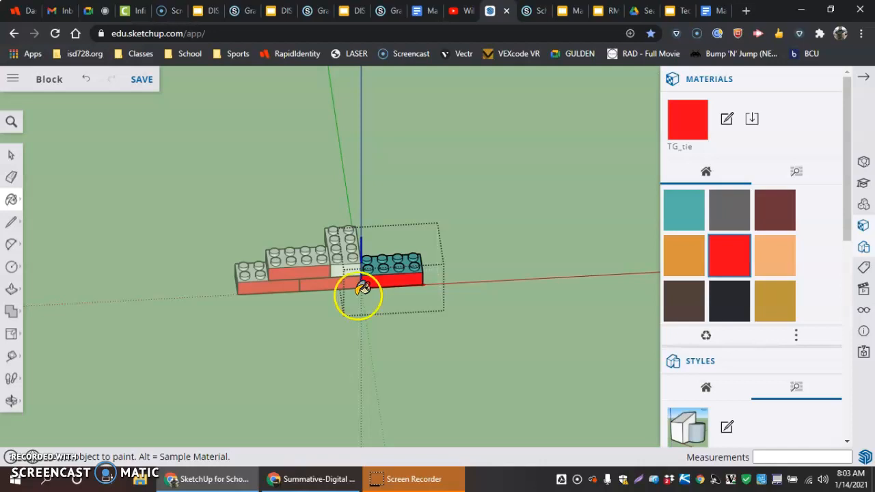
# - Undo the red paint on the block faces and leave component editing
pyautogui.hotkey('ctrl', 'z')
pyautogui.click(335, 318)
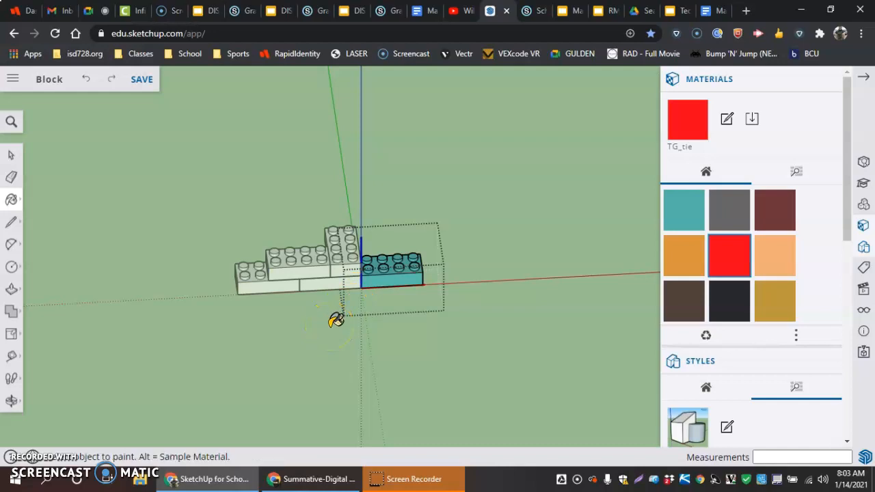
pyautogui.click(11, 155)
pyautogui.click(465, 240)
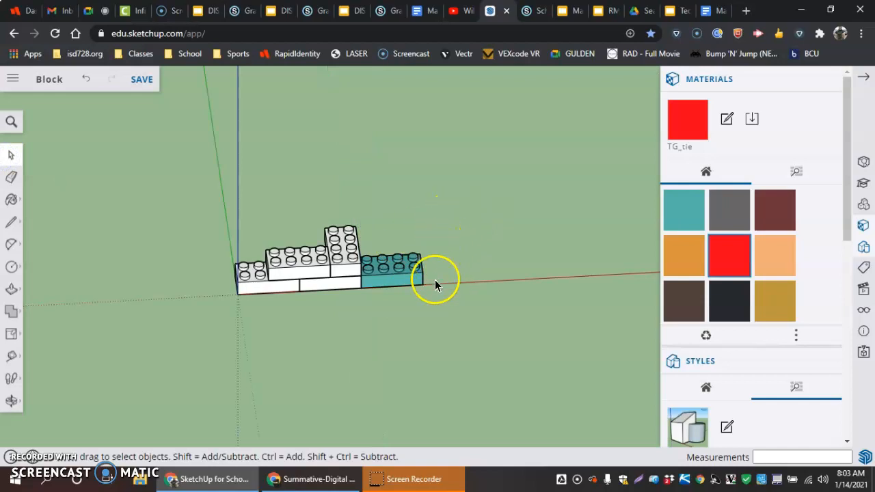
# - Move the teal 4x2 block by its front lower corner about 24 mm along the red axis, away from the white blocks
pyautogui.click(406, 278)
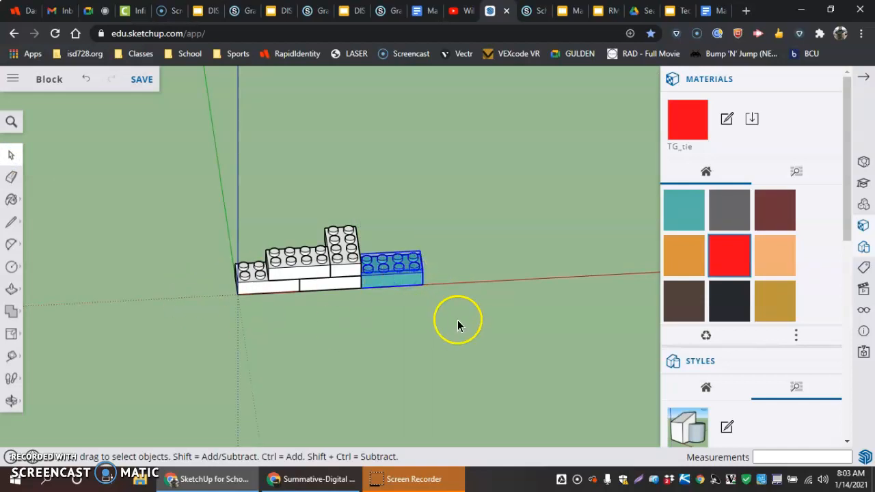
pyautogui.click(344, 330)
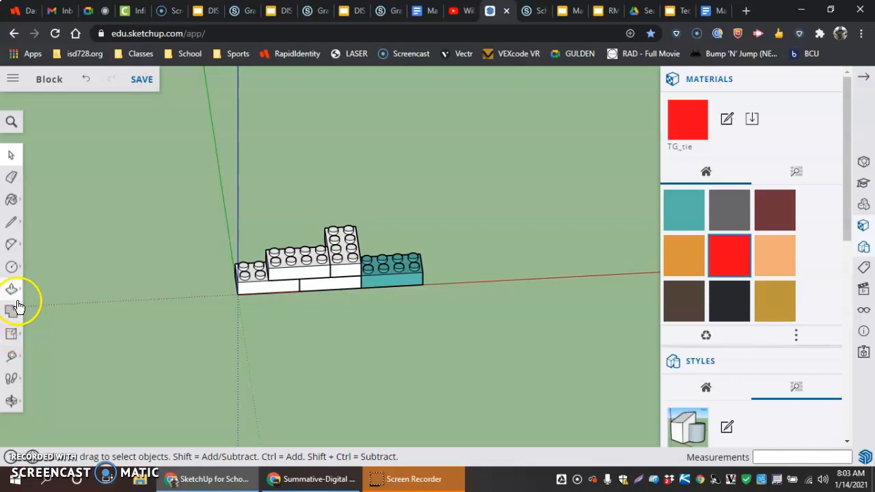
pyautogui.click(11, 335)
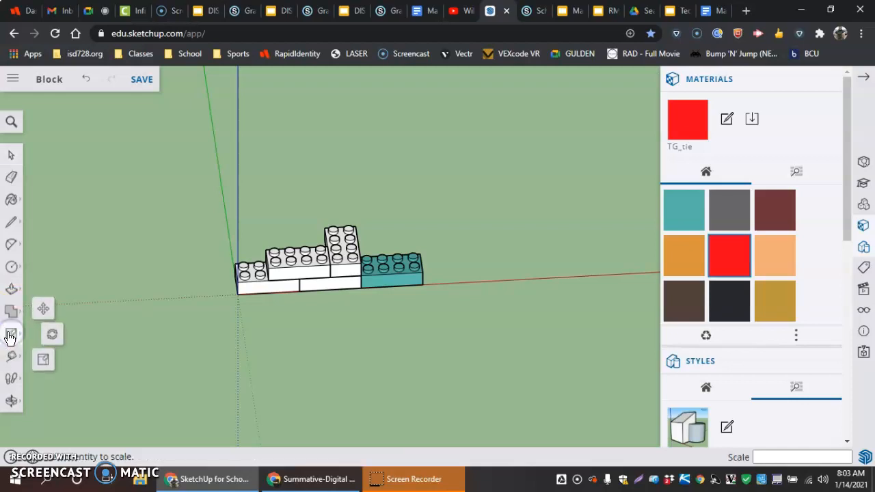
pyautogui.click(43, 309)
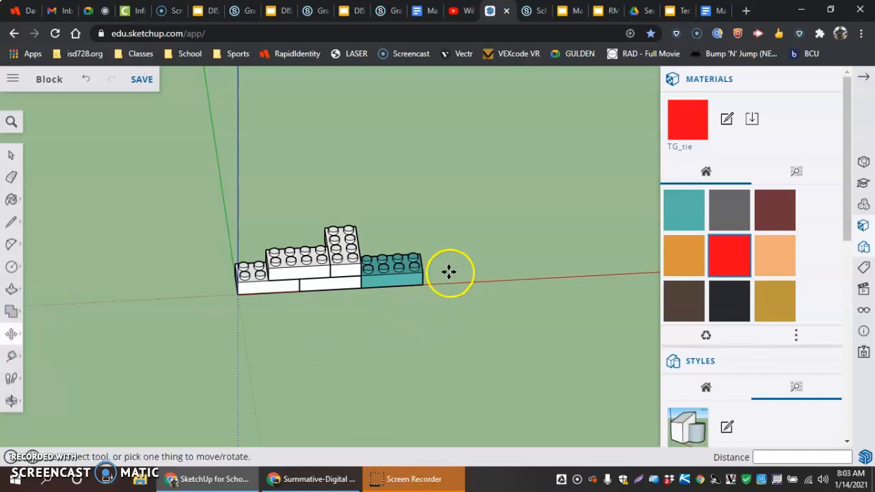
pyautogui.scroll(3, 448, 271)
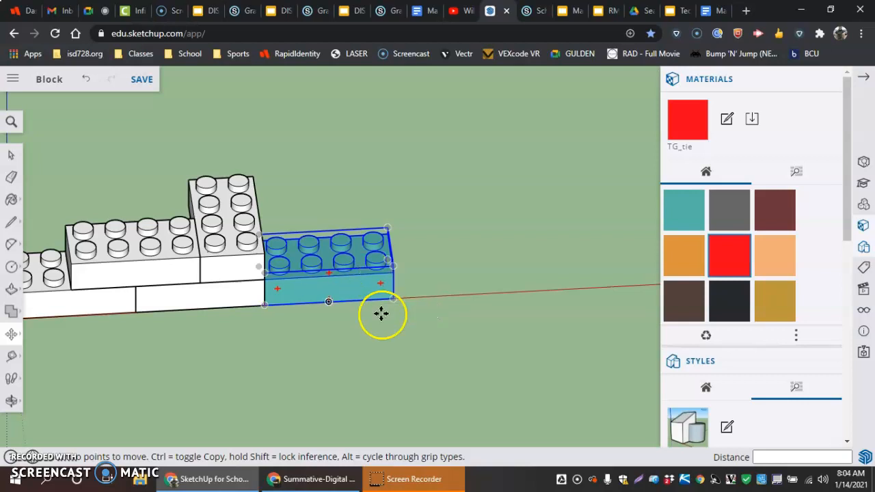
pyautogui.scroll(-1, 370, 296)
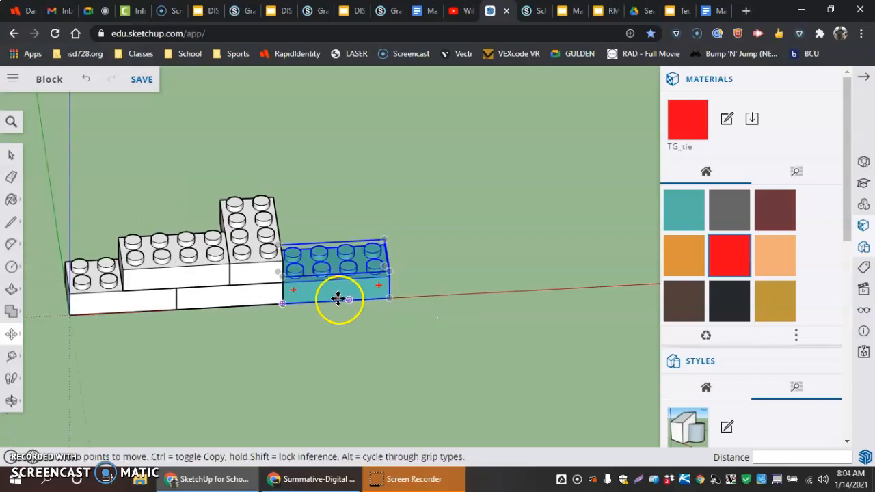
pyautogui.click(282, 302)
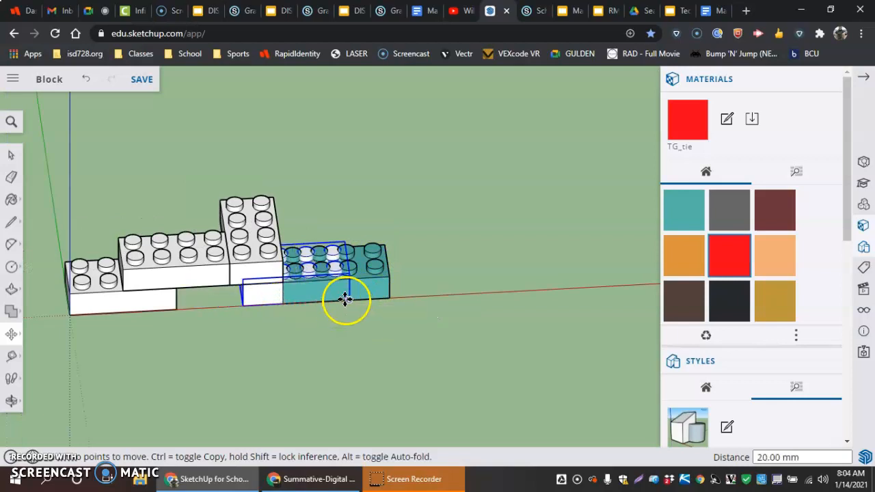
pyautogui.click(282, 298)
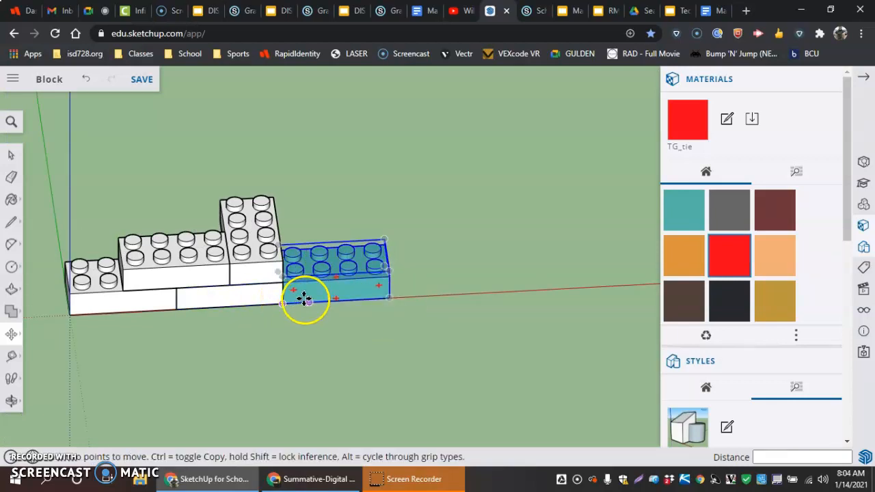
pyautogui.click(287, 303)
pyautogui.click(369, 301)
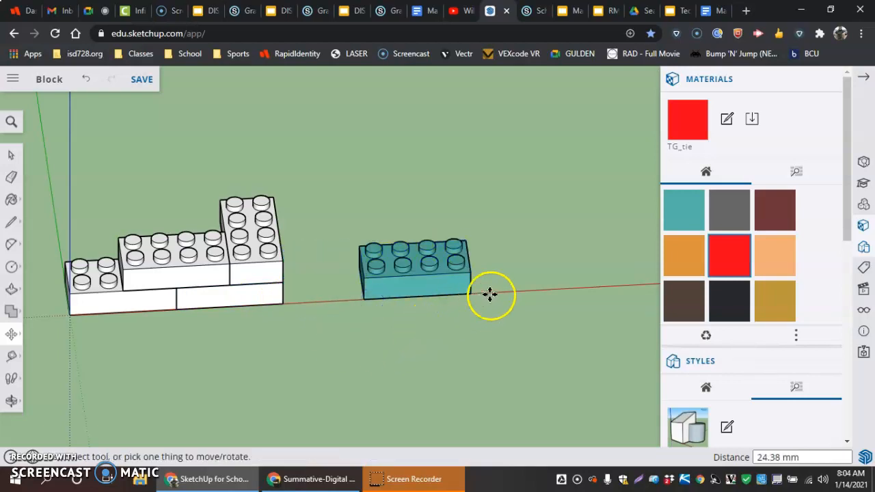
# - Move the teal block by its origin corner about 29 mm farther from the white blocks along the red axis
pyautogui.scroll(3, 491, 285)
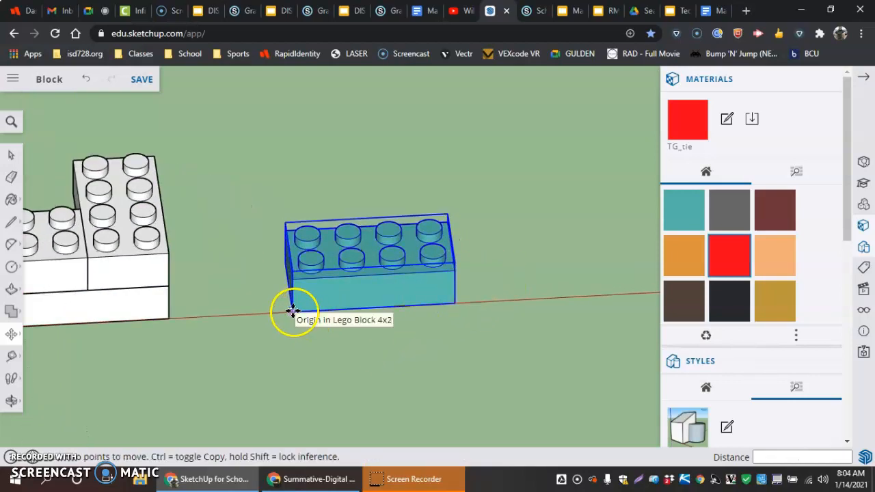
pyautogui.click(294, 311)
pyautogui.scroll(-3, 292, 312)
pyautogui.scroll(-1, 291, 311)
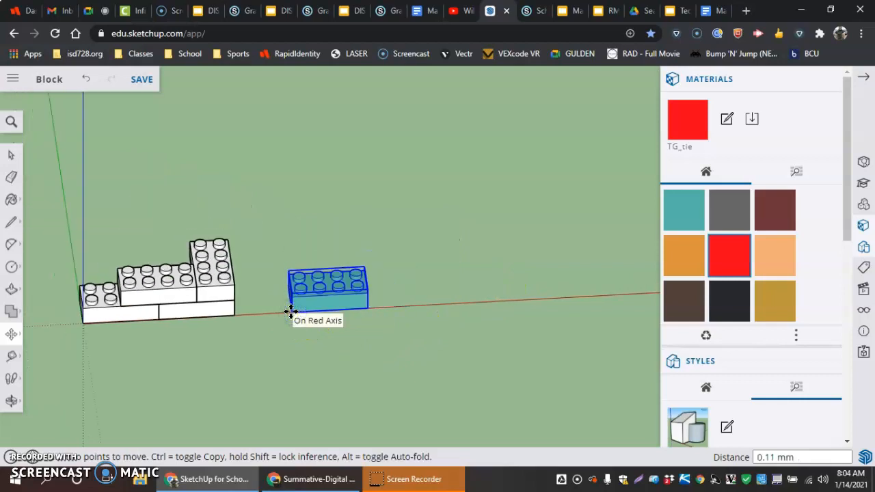
pyautogui.scroll(5, 291, 311)
pyautogui.scroll(-6, 291, 312)
pyautogui.scroll(-4, 292, 312)
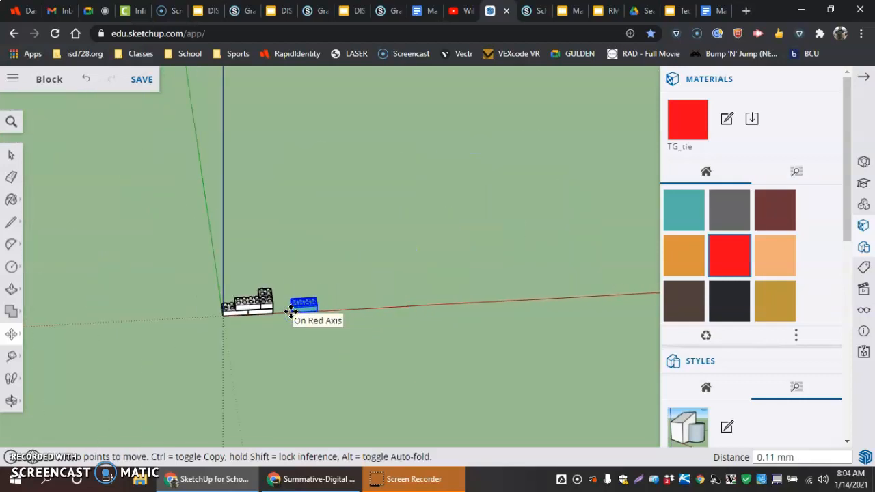
pyautogui.scroll(-1, 338, 309)
pyautogui.scroll(5, 338, 309)
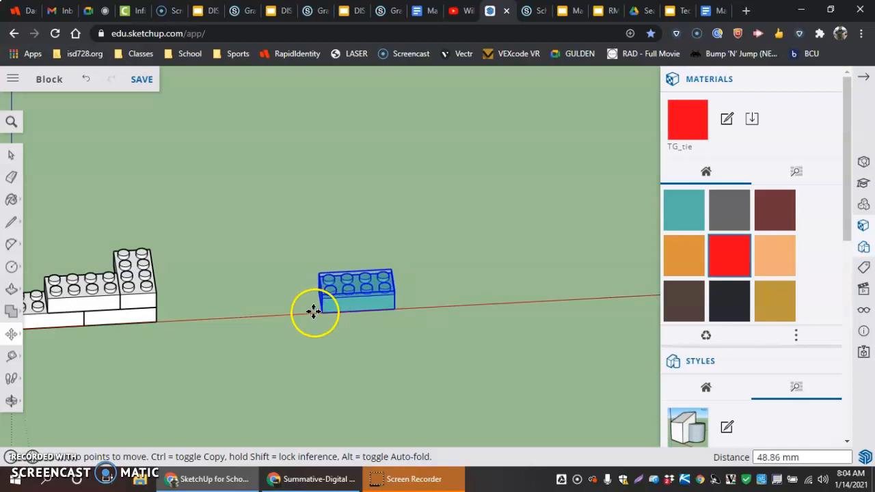
pyautogui.click(277, 309)
pyautogui.click(288, 315)
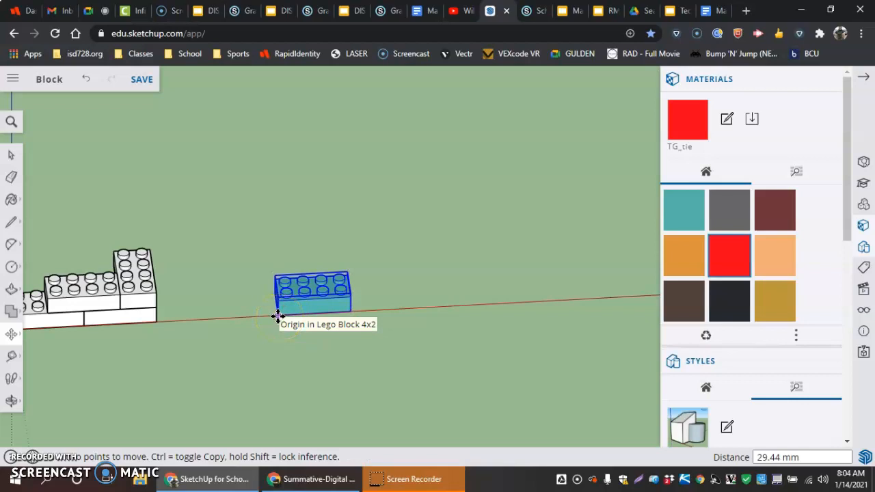
# - Copy the teal block 32 mm along the red axis from corner to corner, and repeat the copy x20 to form a row
pyautogui.click(277, 316)
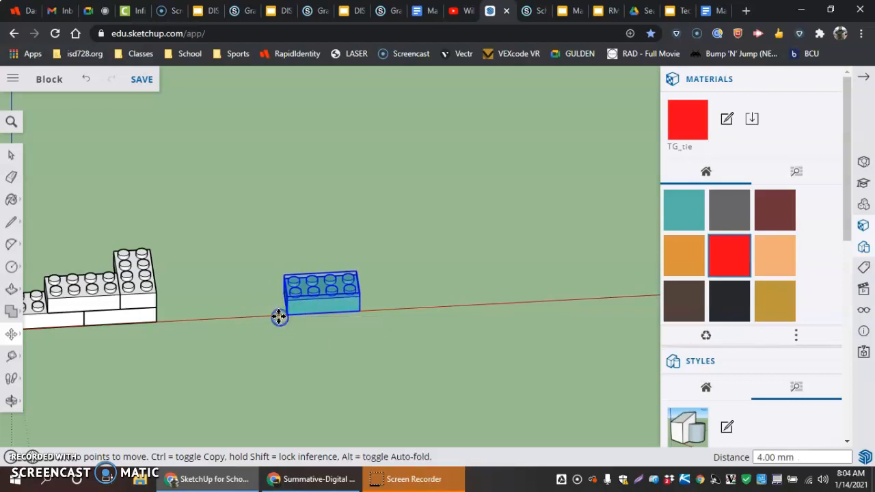
pyautogui.click(307, 316)
pyautogui.press('ctrl')
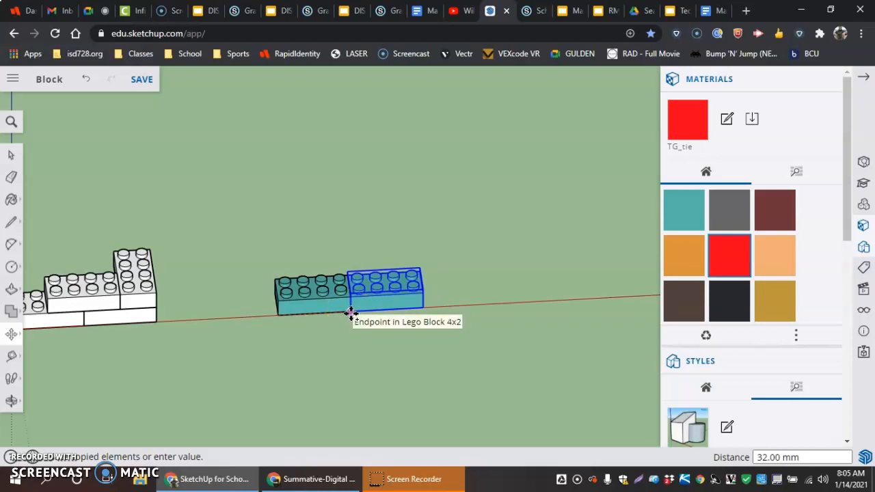
pyautogui.click(351, 313)
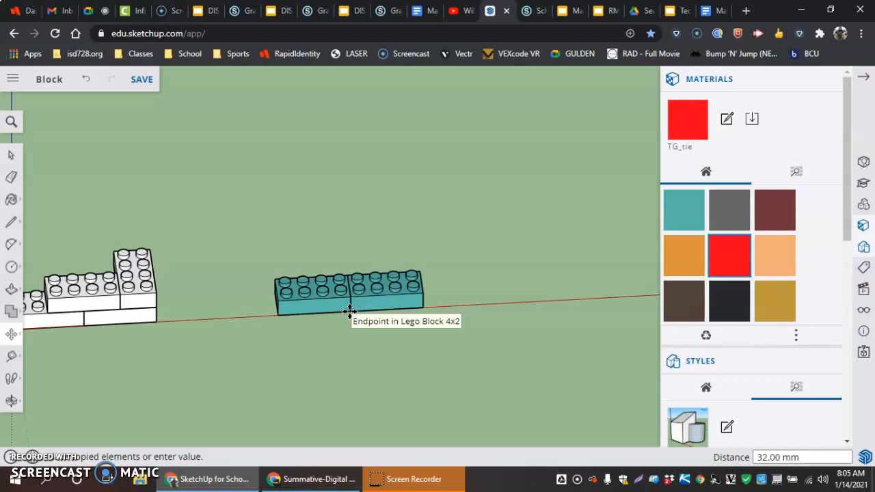
pyautogui.write('x20')
pyautogui.press('Return')
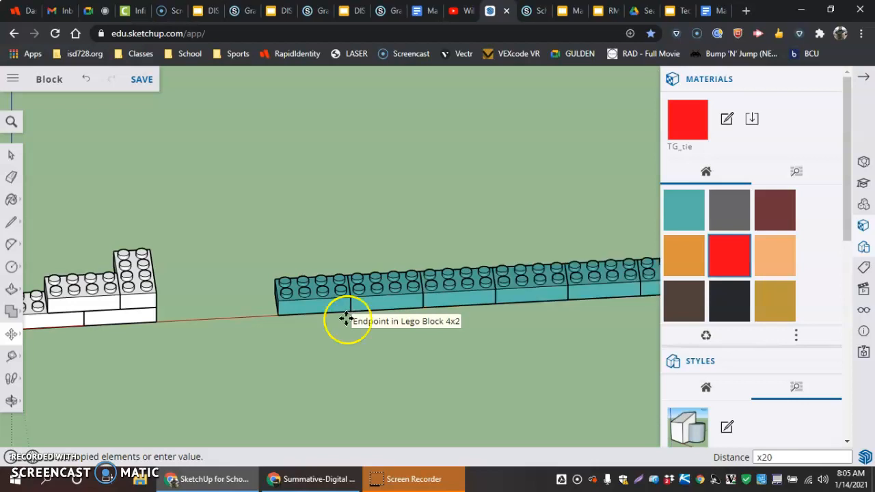
# - Copy the row's first block up onto the second layer, offset half a block length over the first joint, about 17.89 mm away
pyautogui.scroll(-8, 340, 344)
pyautogui.scroll(-3, 340, 349)
pyautogui.scroll(2, 594, 335)
pyautogui.scroll(1, 593, 336)
pyautogui.scroll(-1, 593, 336)
pyautogui.scroll(2, 554, 369)
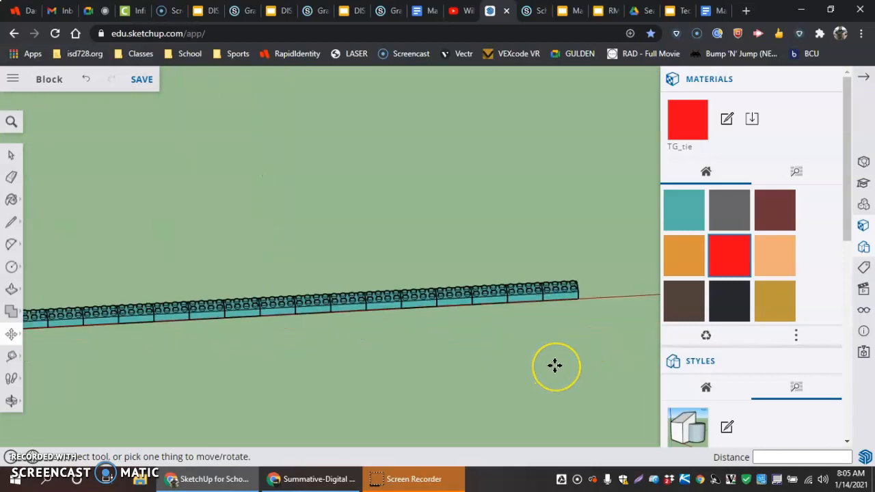
pyautogui.scroll(-1, 553, 369)
pyautogui.scroll(1, 133, 366)
pyautogui.scroll(-1, 123, 363)
pyautogui.scroll(3, 63, 350)
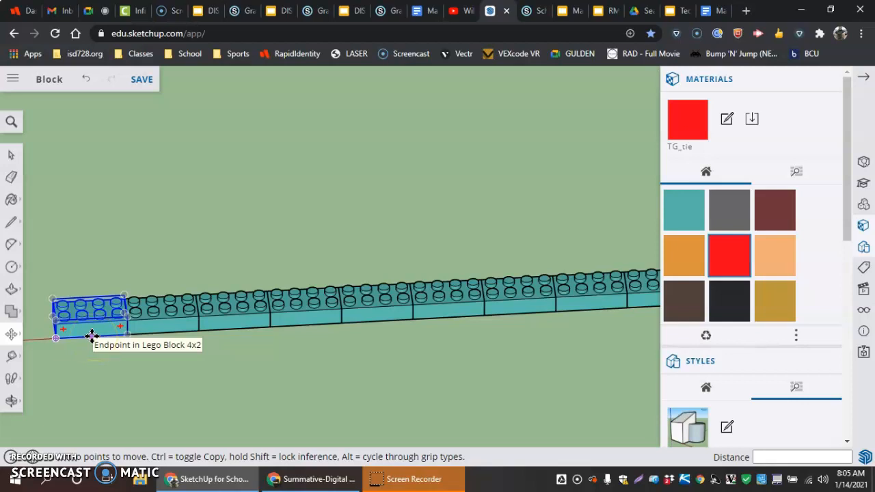
pyautogui.moveTo(92, 336); pyautogui.dragTo(127, 322)
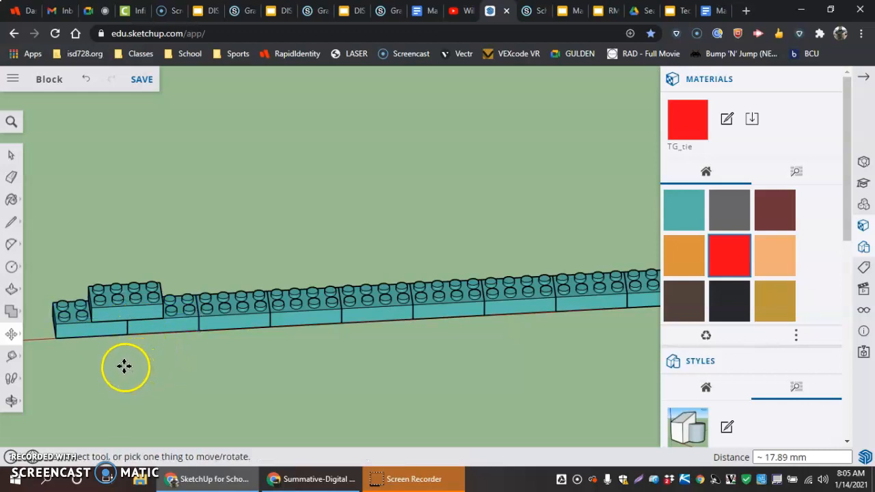
# - Copy the second-layer block one block length along the red axis, and repeat the copy x20 to complete the layer
pyautogui.click(126, 310)
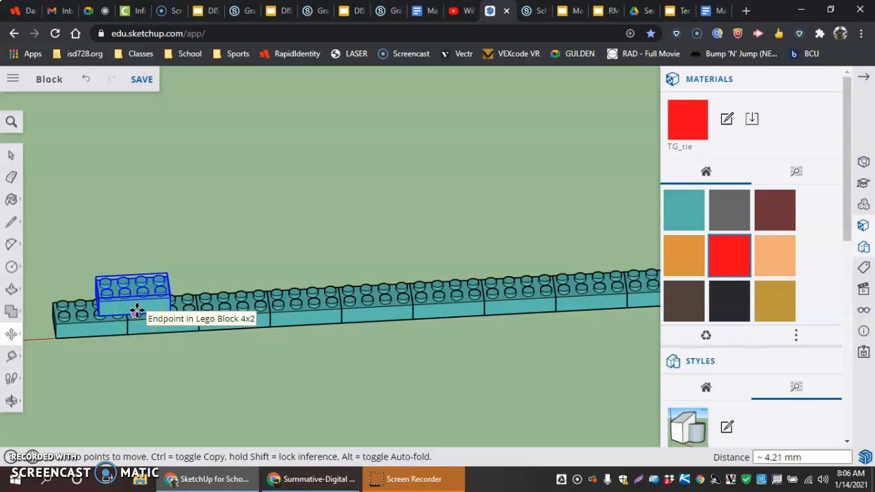
pyautogui.moveTo(130, 309); pyautogui.dragTo(116, 309)
pyautogui.press('Right')
pyautogui.press('ctrl')
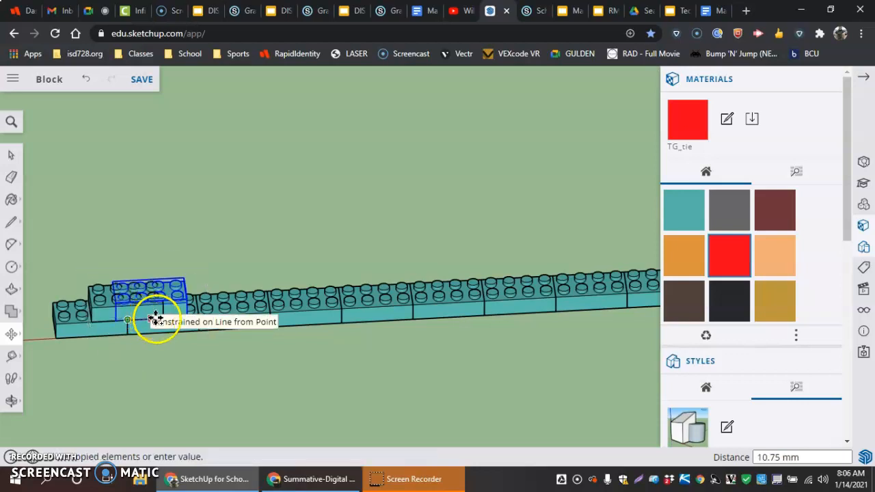
pyautogui.moveTo(178, 320); pyautogui.dragTo(197, 317)
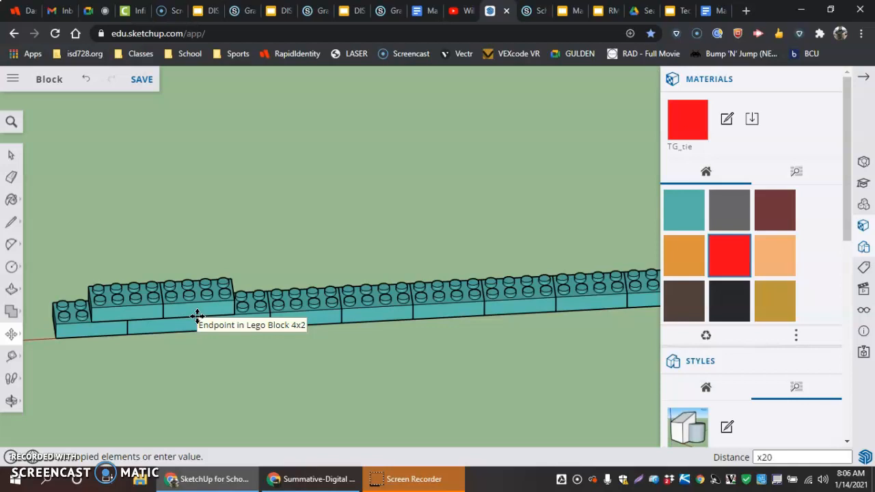
pyautogui.press('Return')
pyautogui.scroll(-4, 304, 326)
pyautogui.scroll(-6, 303, 326)
pyautogui.scroll(5, 437, 339)
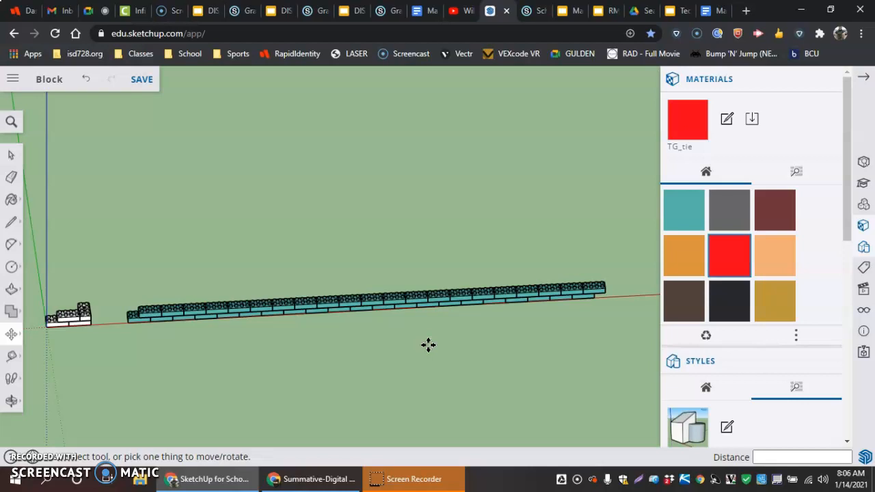
pyautogui.click(424, 346)
pyautogui.click(386, 350)
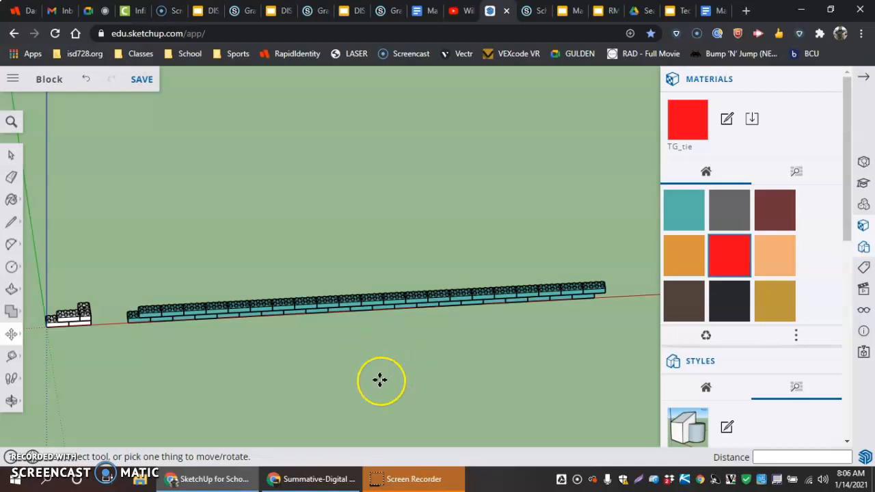
pyautogui.click(378, 379)
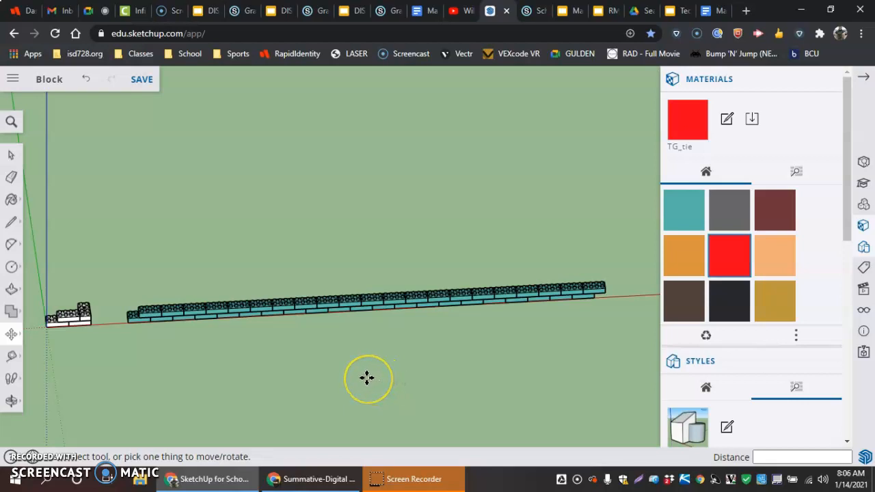